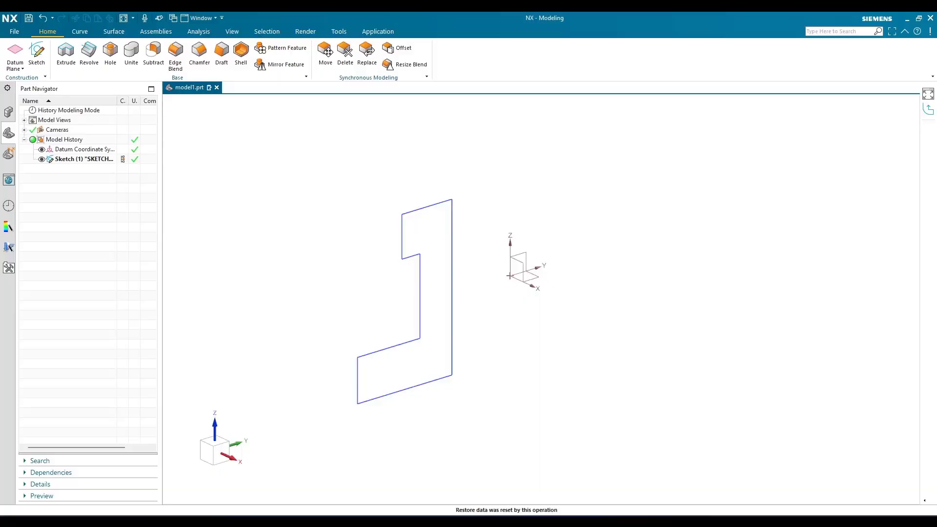
Step: Launch Revolve, expand all its option groups, and collapse the Boolean group
{"action": "mouse_move", "coordinate": [412, 278]}
{"action": "middle_mouse_down"}
{"action": "mouse_move", "coordinate": [372, 278]}
{"action": "mouse_move", "coordinate": [401, 286]}
{"action": "middle_mouse_up"}
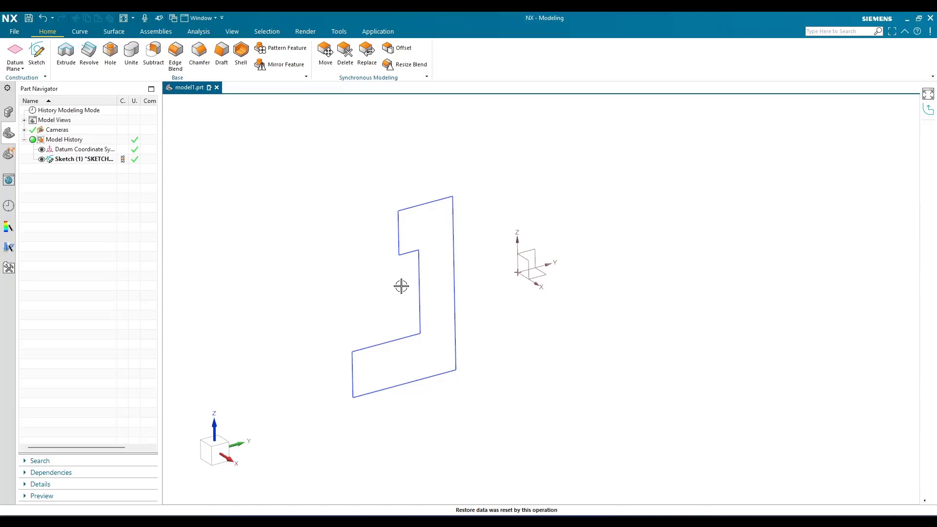
{"action": "scroll", "coordinate": [403, 268], "scroll_direction": "up", "scroll_amount": 3}
{"action": "scroll", "coordinate": [395, 275], "scroll_direction": "down", "scroll_amount": 2}
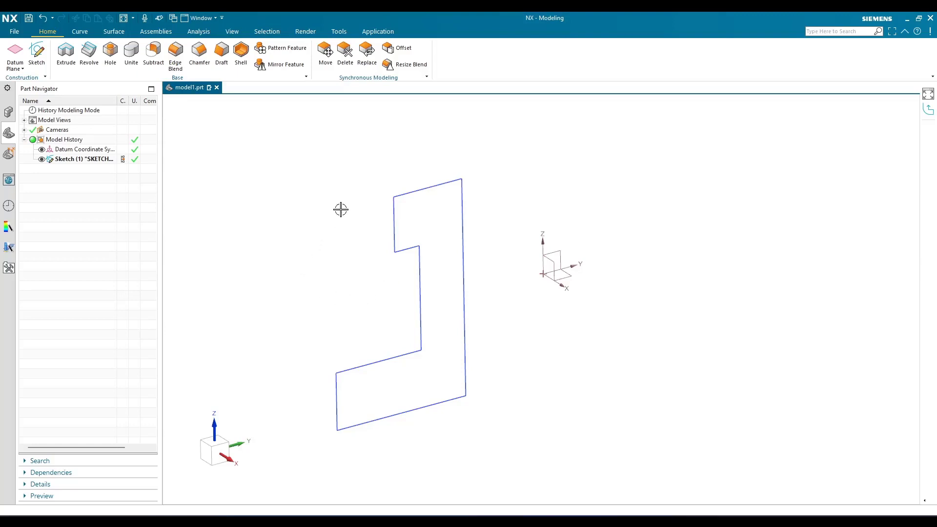
{"action": "left_click", "coordinate": [90, 62]}
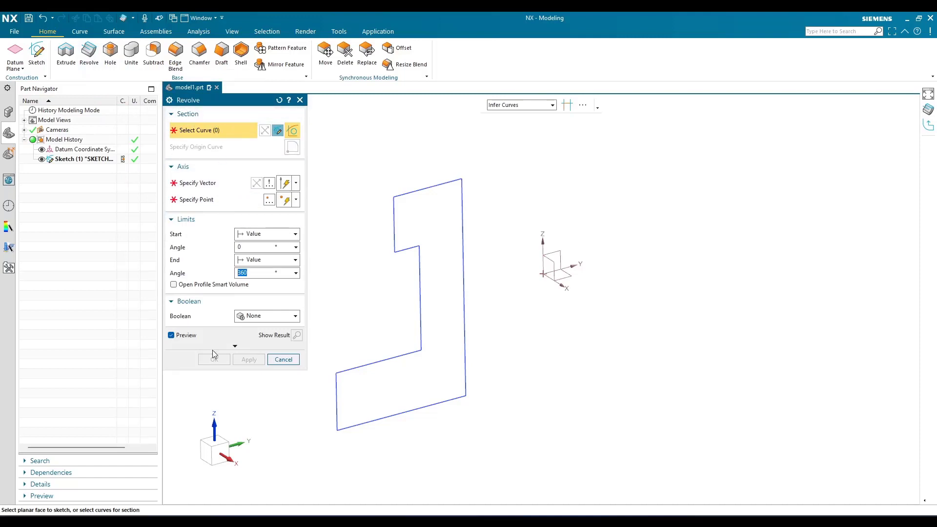
{"action": "left_click", "coordinate": [236, 347]}
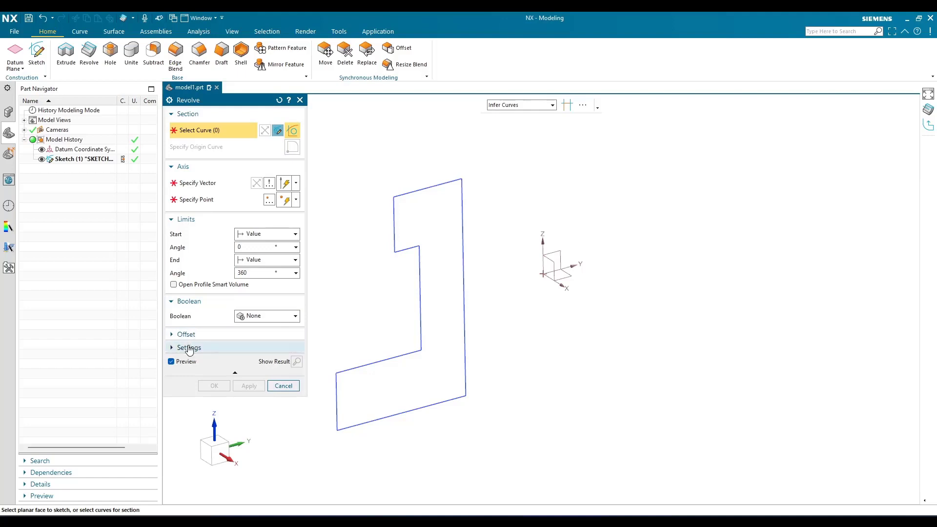
{"action": "left_click", "coordinate": [174, 301]}
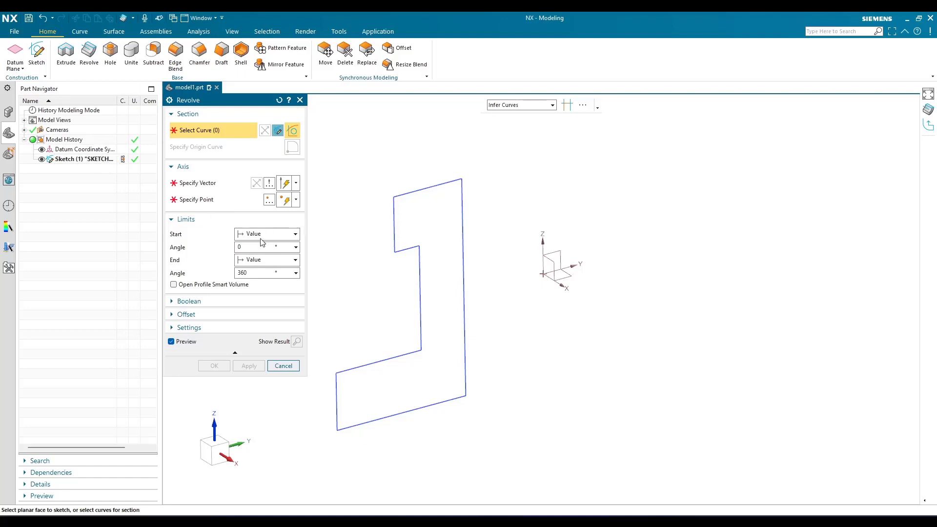
{"action": "left_click", "coordinate": [278, 132]}
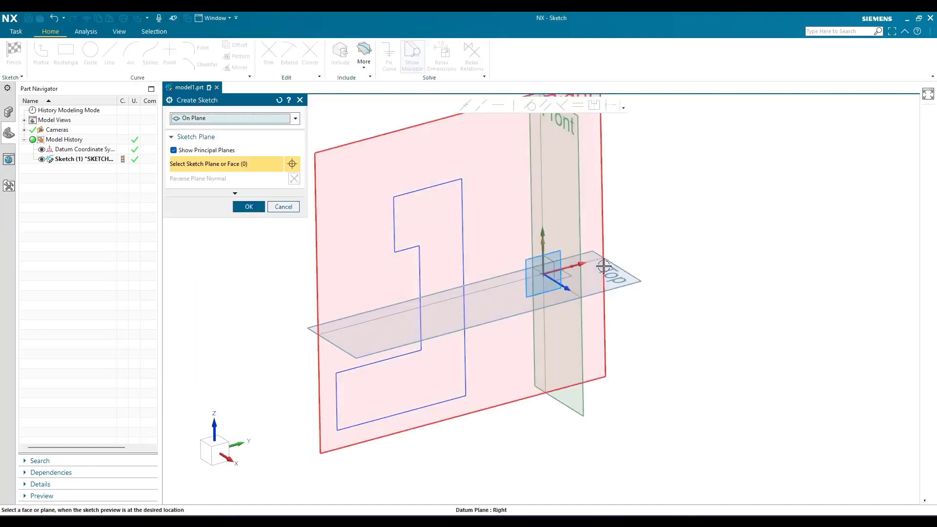
{"action": "left_click", "coordinate": [283, 208]}
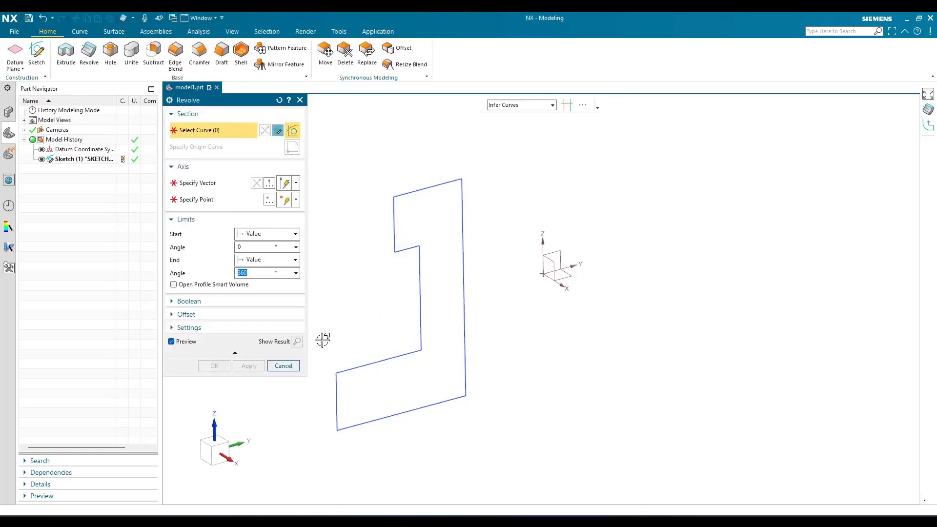
Step: Select the 8-curve L-shaped sketch as section and its long vertical line as axis
{"action": "left_click", "coordinate": [399, 203]}
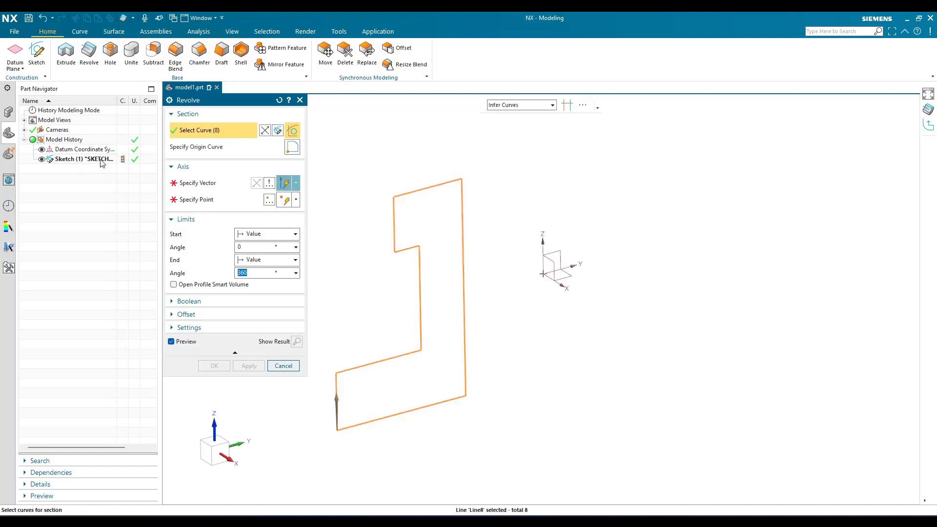
{"action": "left_click", "coordinate": [217, 184]}
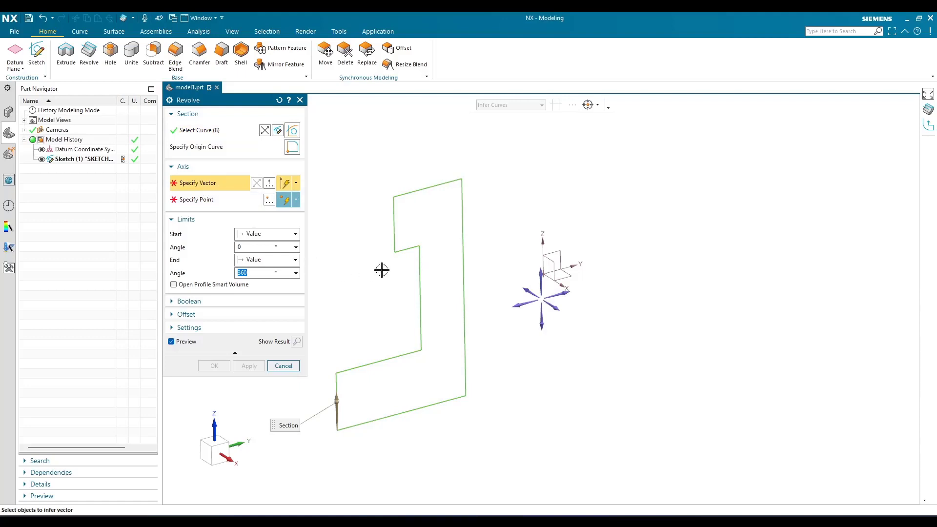
{"action": "left_click", "coordinate": [461, 210]}
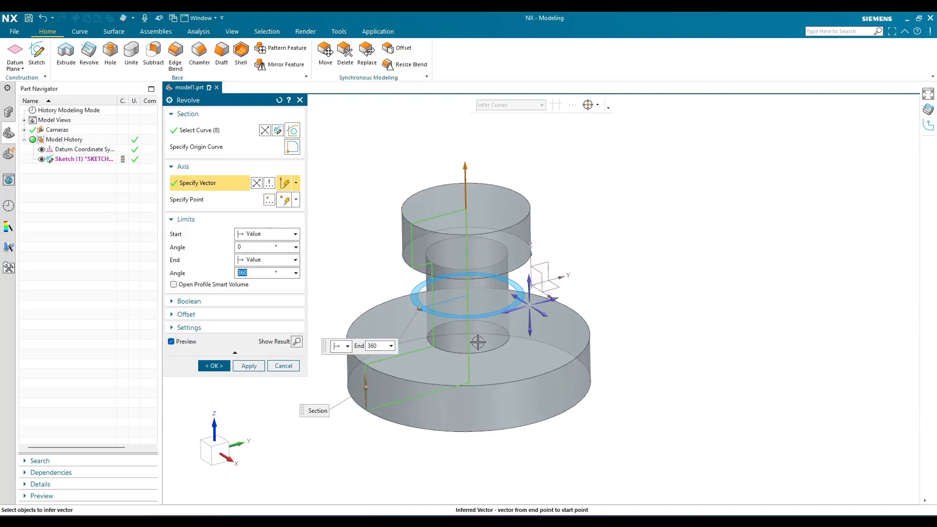
Step: Check the axis vector and point, inspect the preview, and apply the 0–360° revolve
{"action": "left_click", "coordinate": [198, 202]}
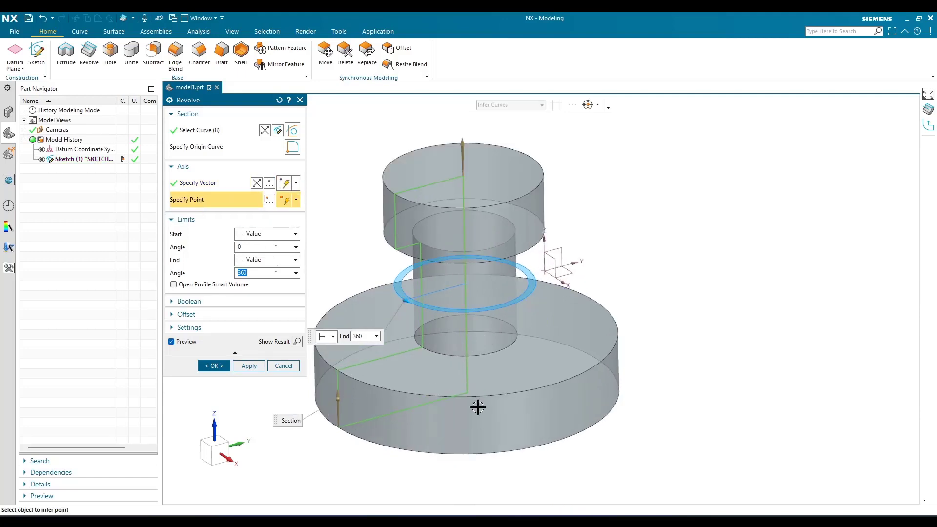
{"action": "scroll", "coordinate": [462, 393], "scroll_direction": "up", "scroll_amount": 3}
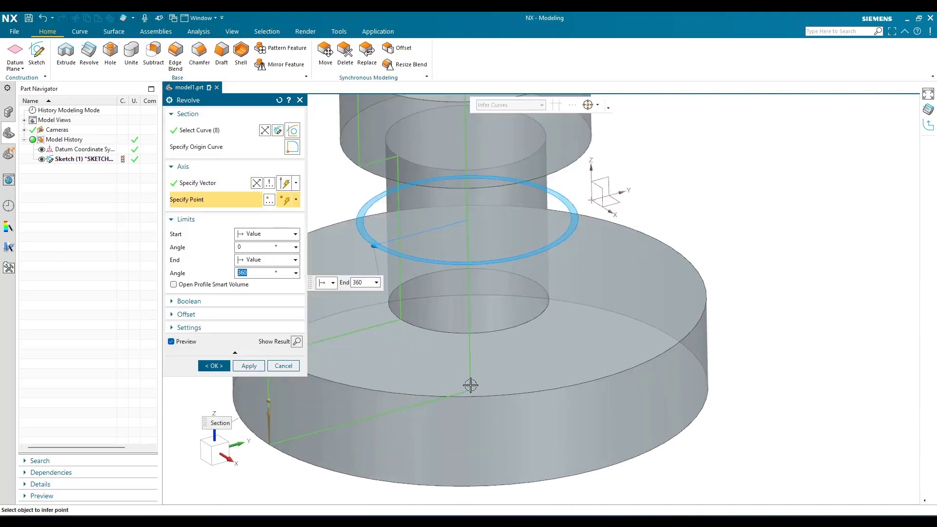
{"action": "scroll", "coordinate": [471, 389], "scroll_direction": "down", "scroll_amount": 3}
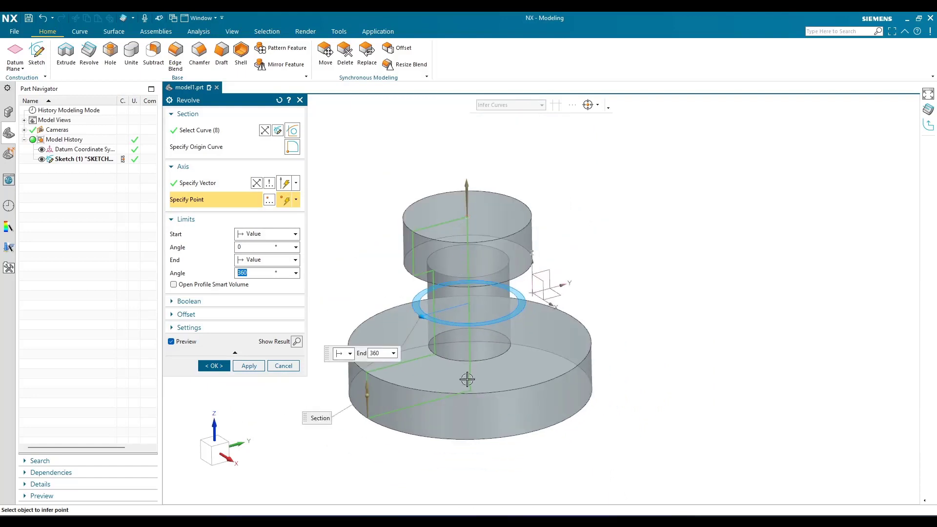
{"action": "scroll", "coordinate": [463, 235], "scroll_direction": "up", "scroll_amount": 4}
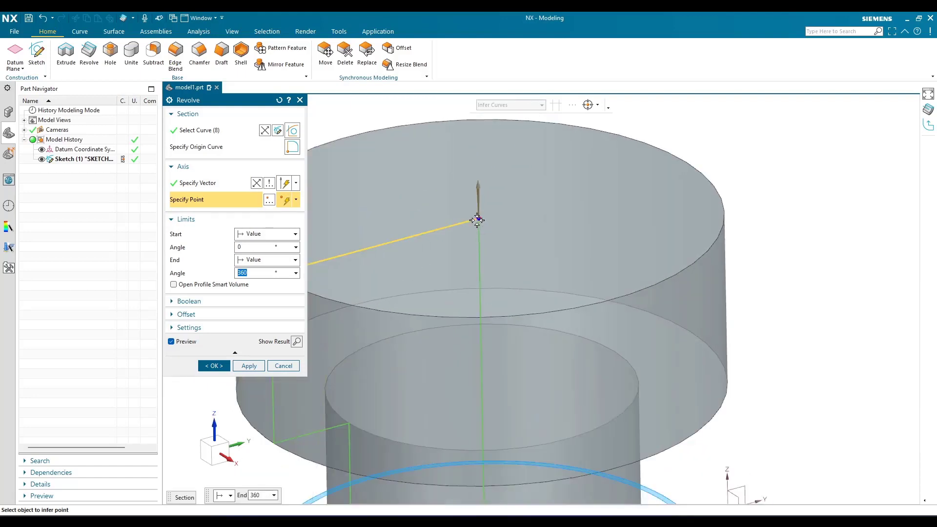
{"action": "left_click", "coordinate": [227, 182]}
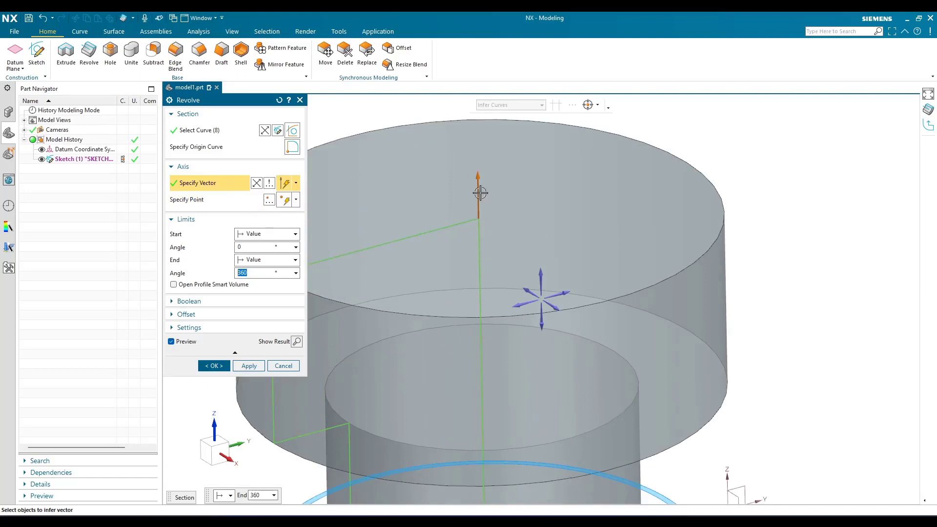
{"action": "left_click", "coordinate": [205, 200]}
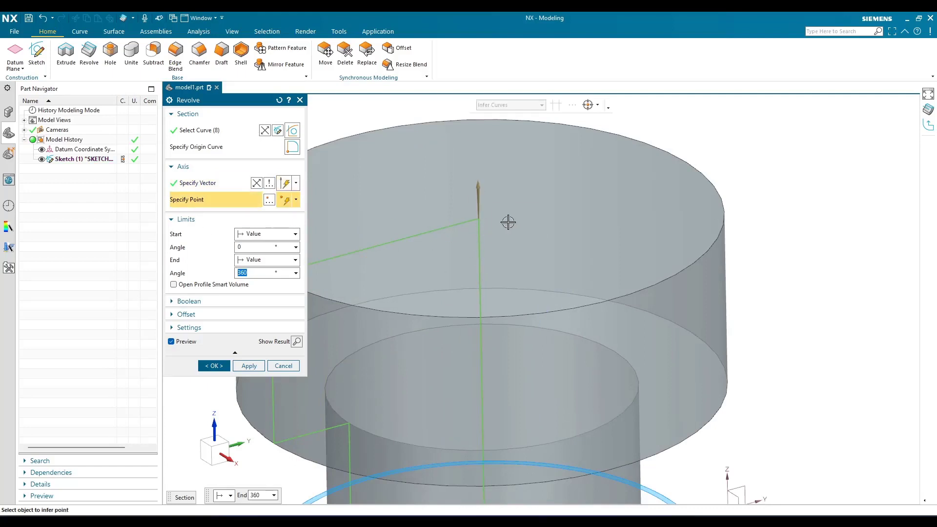
{"action": "scroll", "coordinate": [507, 220], "scroll_direction": "down", "scroll_amount": 3}
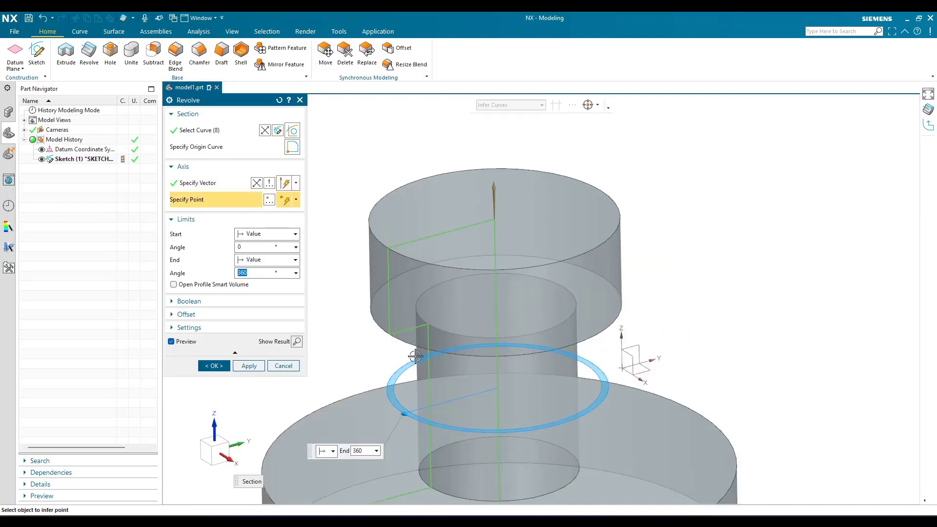
{"action": "scroll", "coordinate": [531, 251], "scroll_direction": "down", "scroll_amount": 2}
{"action": "scroll", "coordinate": [538, 311], "scroll_direction": "up", "scroll_amount": 1}
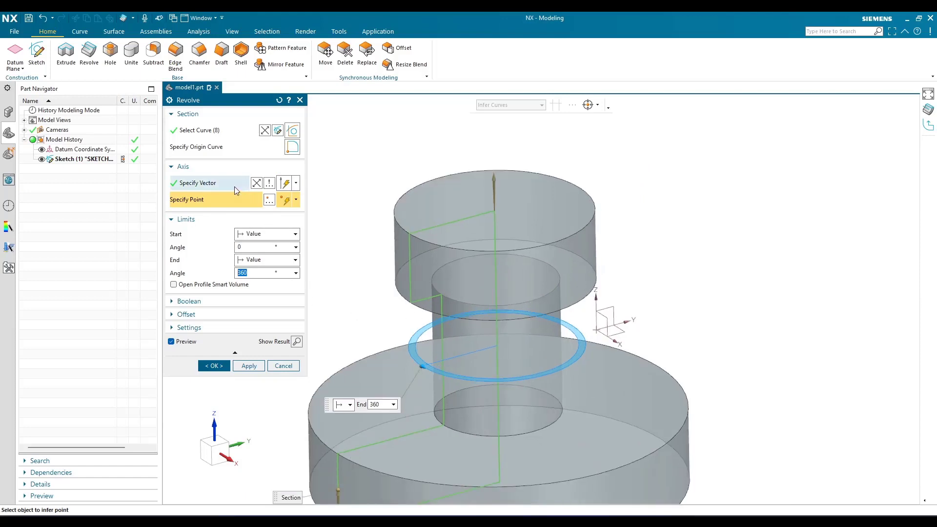
{"action": "left_click", "coordinate": [248, 366]}
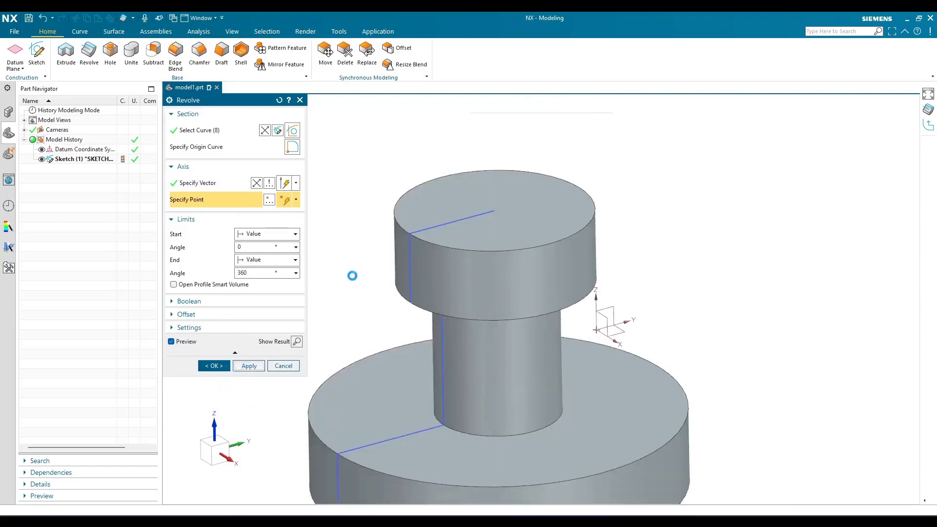
Step: Select the sketch curves as the section and the datum Z axis as rotation axis
{"action": "scroll", "coordinate": [351, 275], "scroll_direction": "down", "scroll_amount": 3}
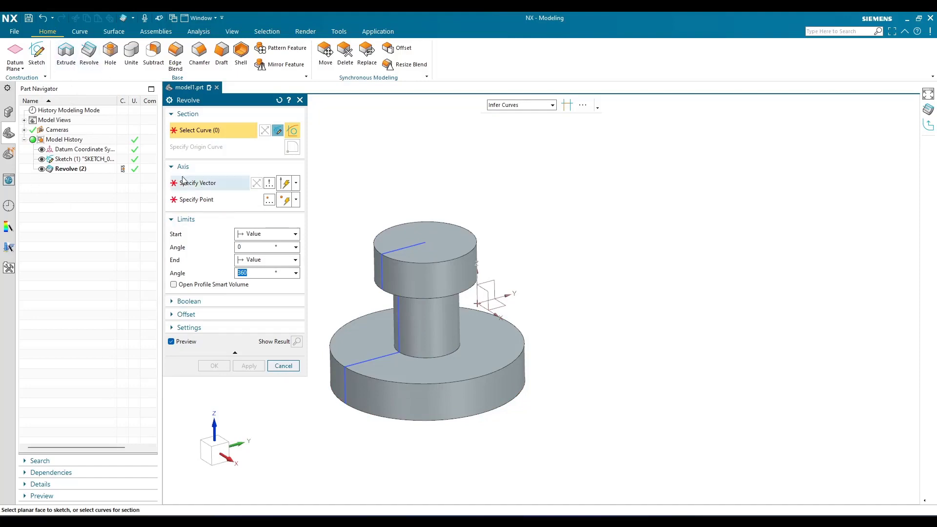
{"action": "left_click", "coordinate": [84, 161]}
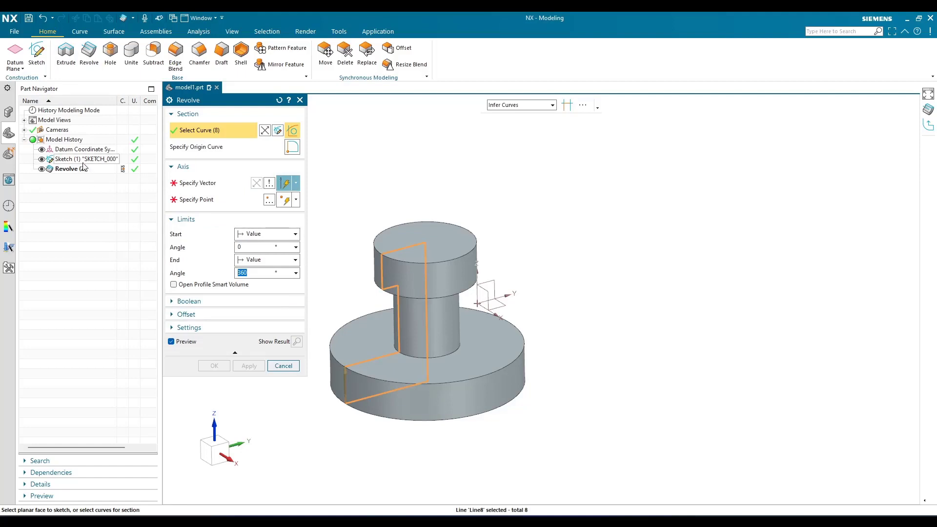
{"action": "left_click", "coordinate": [212, 184]}
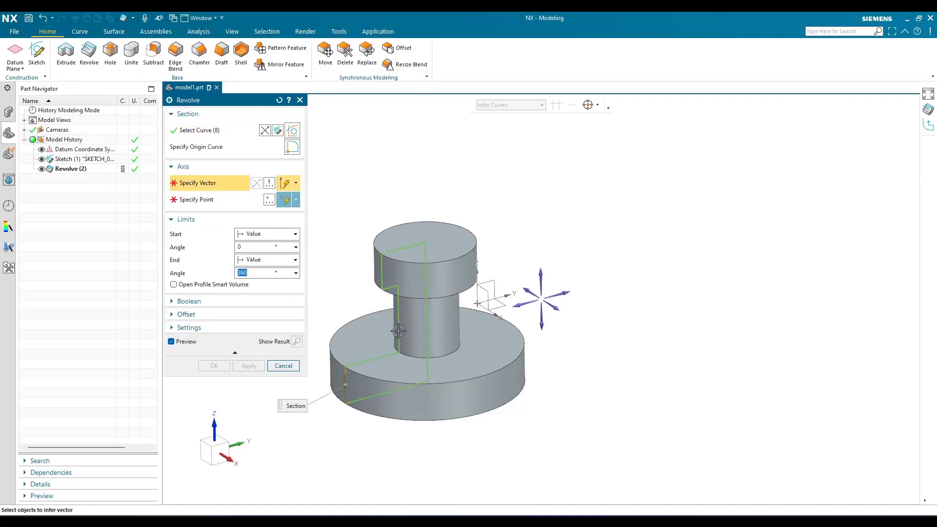
{"action": "scroll", "coordinate": [423, 304], "scroll_direction": "up", "scroll_amount": 2}
{"action": "scroll", "coordinate": [519, 303], "scroll_direction": "up", "scroll_amount": 5}
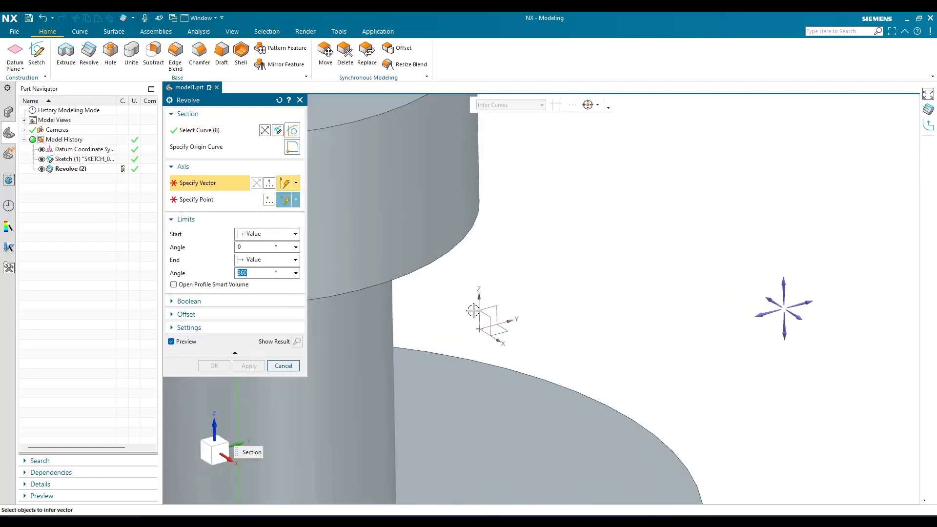
{"action": "left_click", "coordinate": [479, 309]}
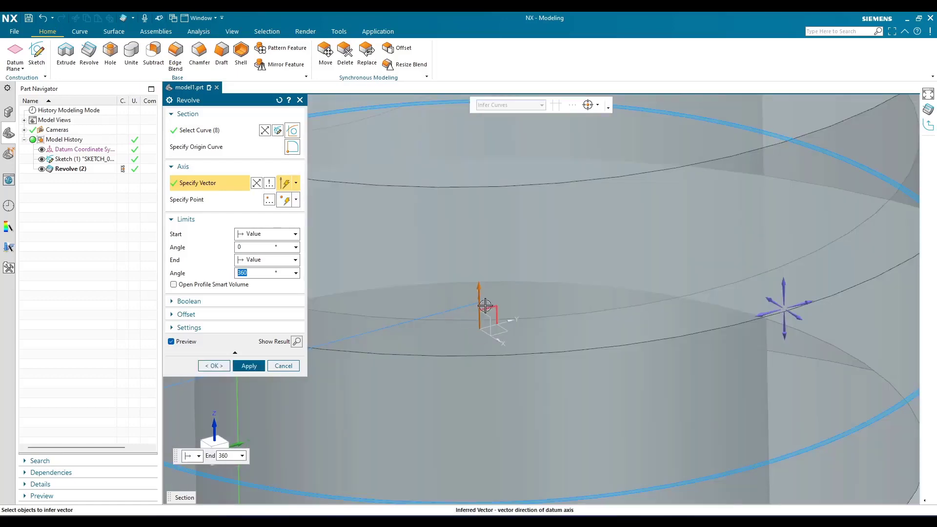
{"action": "scroll", "coordinate": [488, 308], "scroll_direction": "down", "scroll_amount": 5}
{"action": "scroll", "coordinate": [486, 318], "scroll_direction": "up", "scroll_amount": 2}
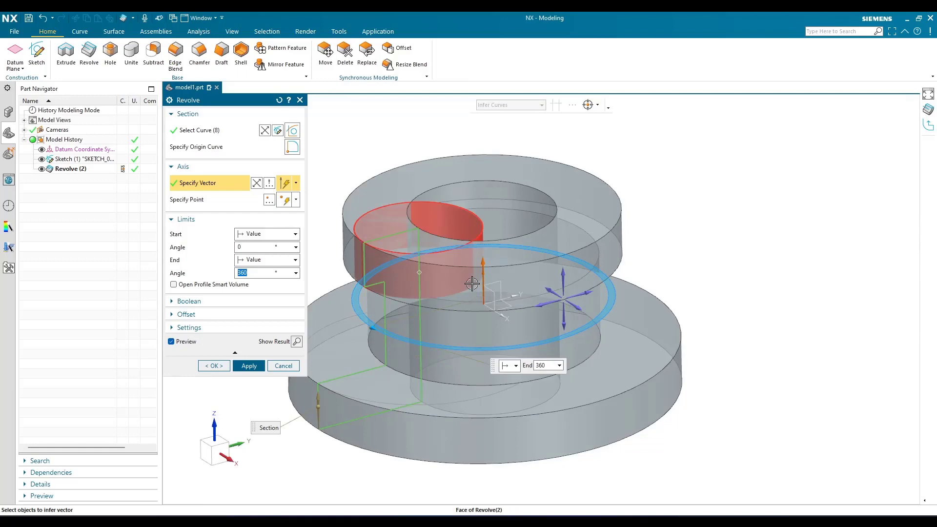
{"action": "scroll", "coordinate": [488, 317], "scroll_direction": "up", "scroll_amount": 4}
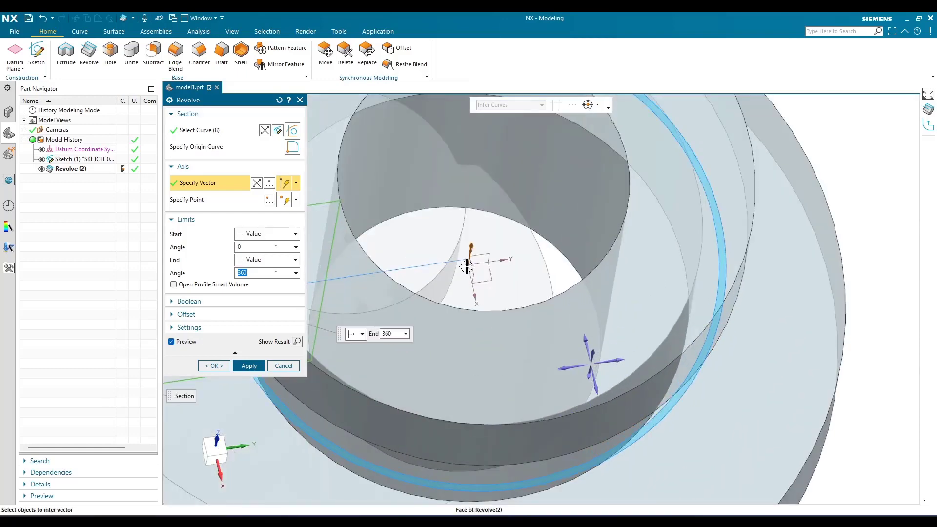
{"action": "scroll", "coordinate": [470, 259], "scroll_direction": "down", "scroll_amount": 4}
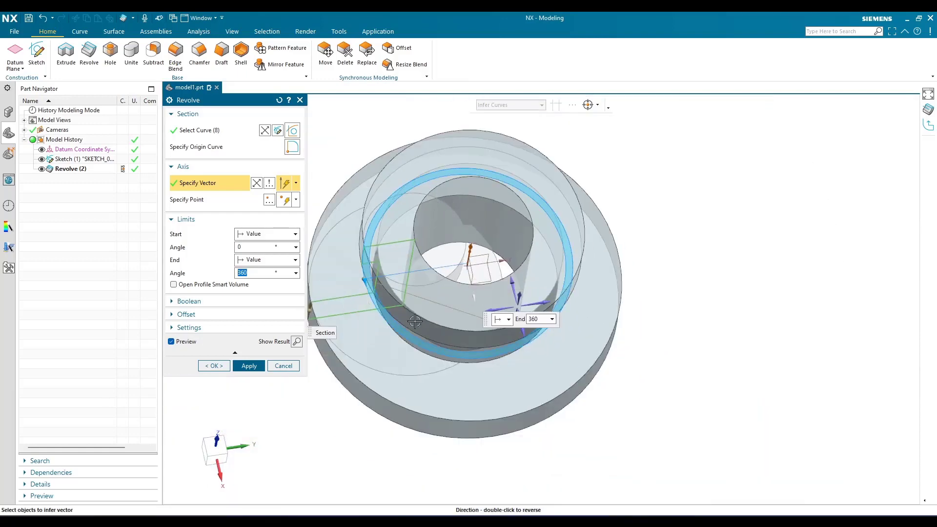
Step: Set Boolean to None and create the 360° revolve as separate body Revolve (3)
{"action": "left_click", "coordinate": [211, 302]}
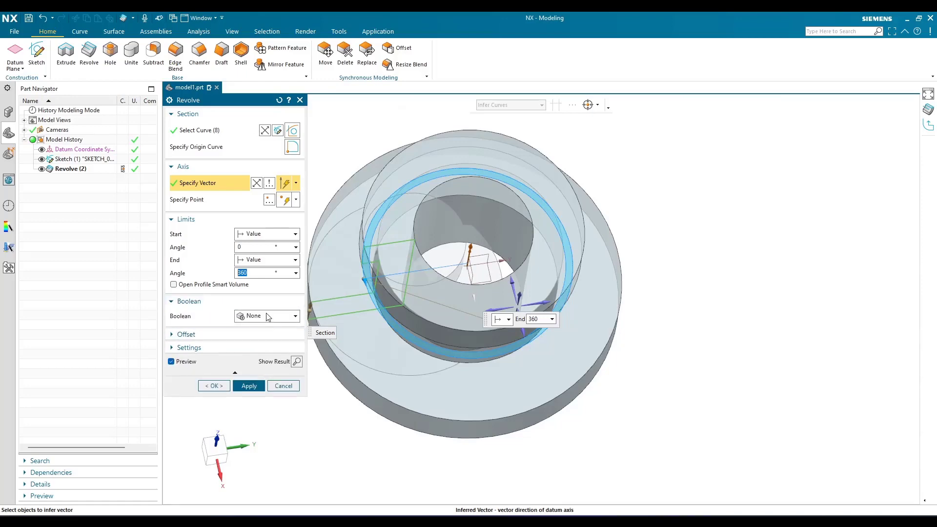
{"action": "left_click", "coordinate": [268, 316]}
{"action": "left_click", "coordinate": [263, 328]}
{"action": "left_click", "coordinate": [215, 385]}
{"action": "middle_click_drag", "start_coordinate": [342, 341], "coordinate": [231, 171]}
{"action": "key", "text": "ctrl+f"}
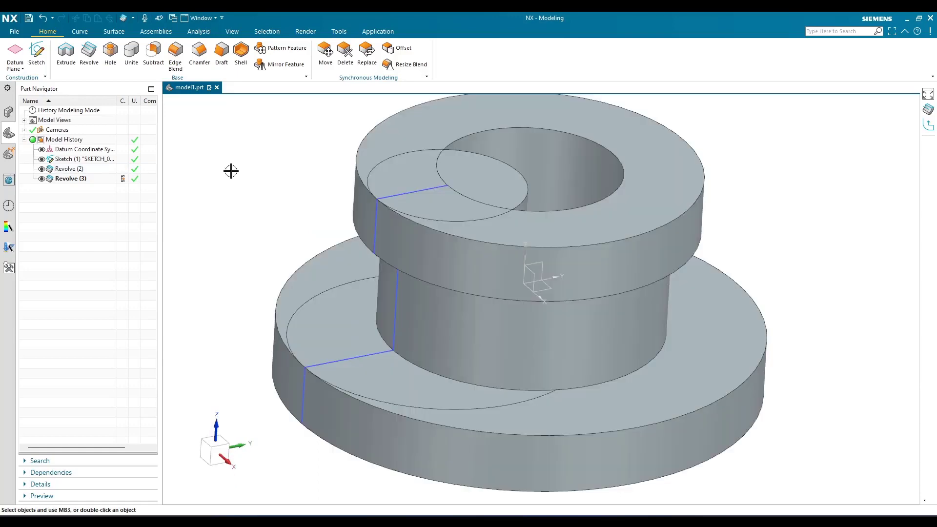
{"action": "left_click", "coordinate": [447, 188]}
{"action": "scroll", "coordinate": [426, 275], "scroll_direction": "down", "scroll_amount": 1}
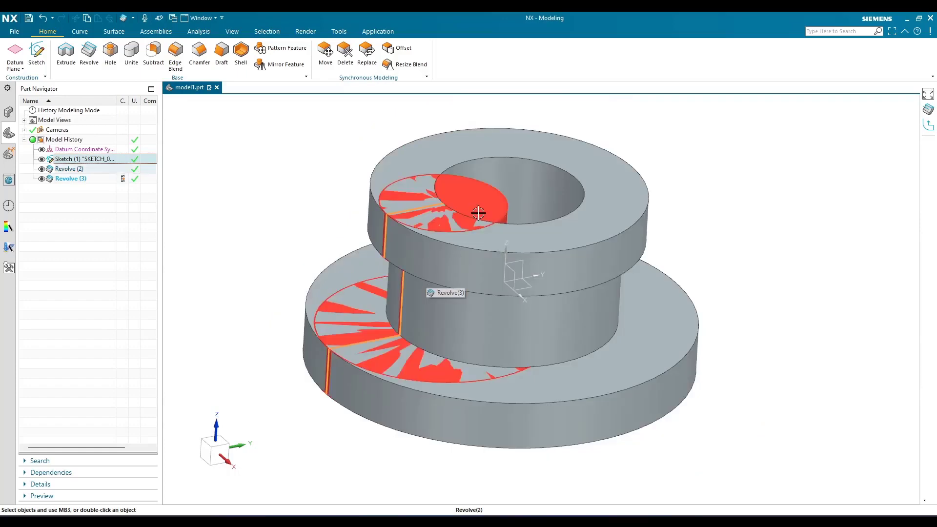
{"action": "left_click", "coordinate": [478, 212]}
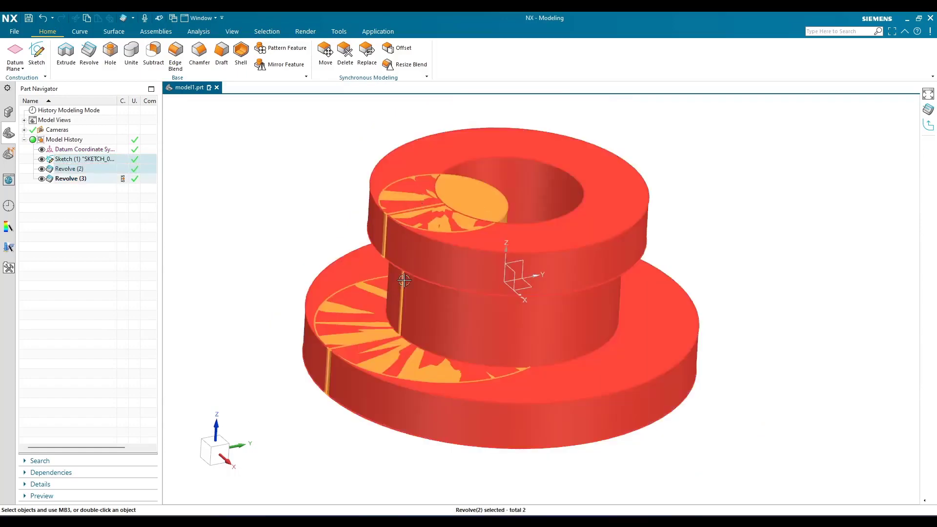
{"action": "left_click", "coordinate": [69, 178]}
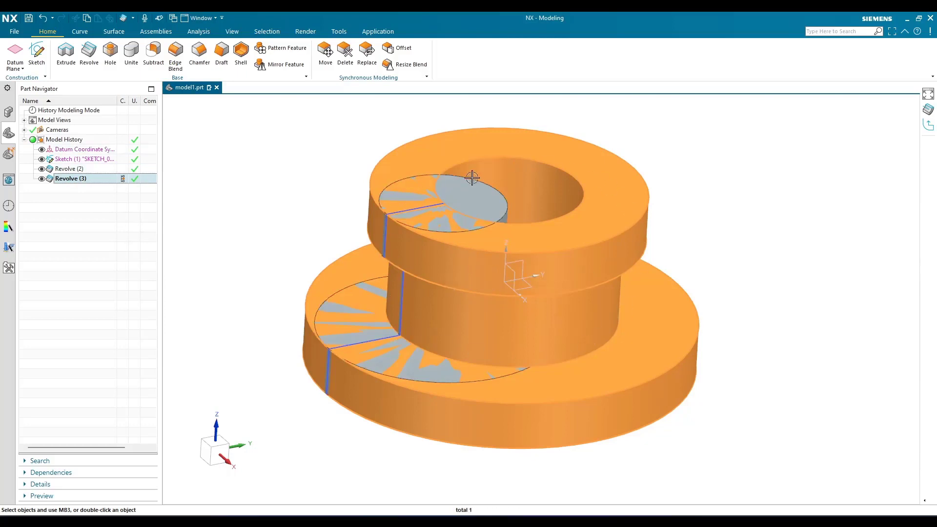
{"action": "left_click", "coordinate": [223, 271]}
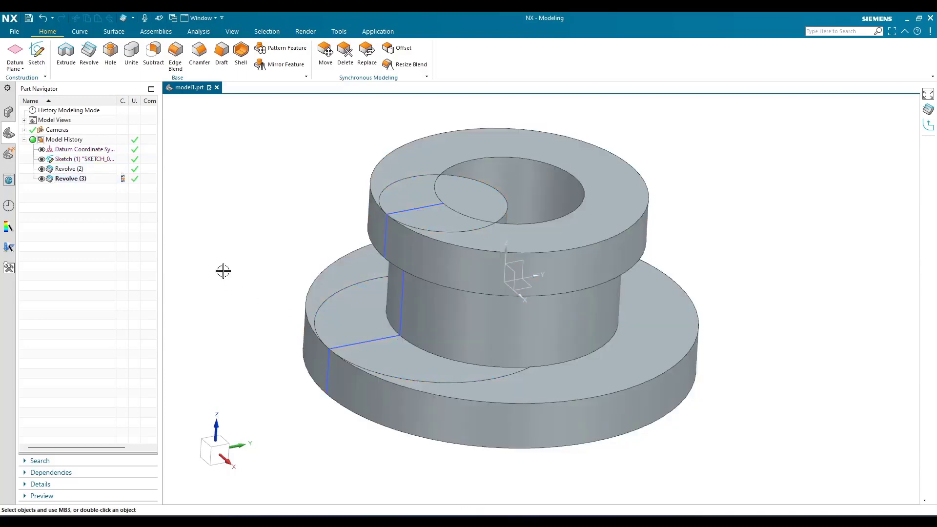
Step: Reopen Revolve (3) for editing and review its axis vector and point-type options
{"action": "double_click", "coordinate": [73, 179]}
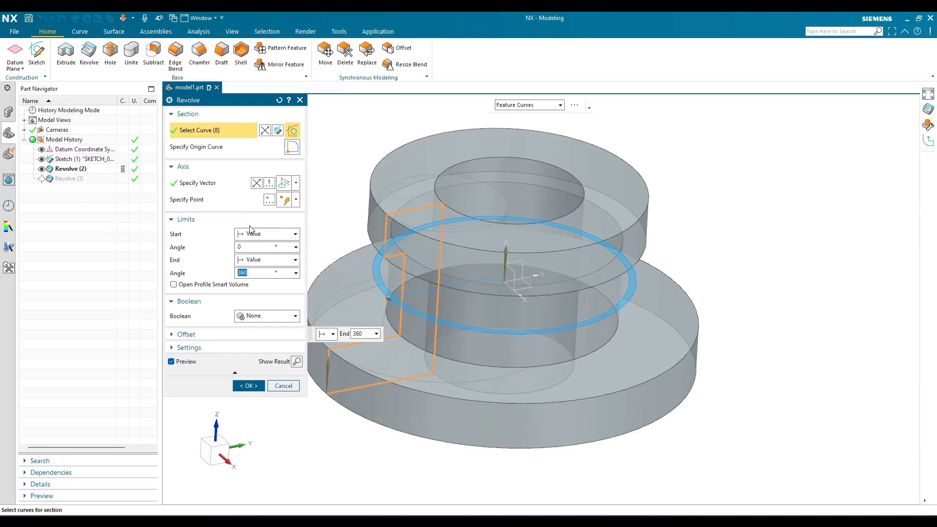
{"action": "left_click", "coordinate": [241, 189]}
{"action": "left_click", "coordinate": [228, 201]}
{"action": "left_click", "coordinate": [225, 183]}
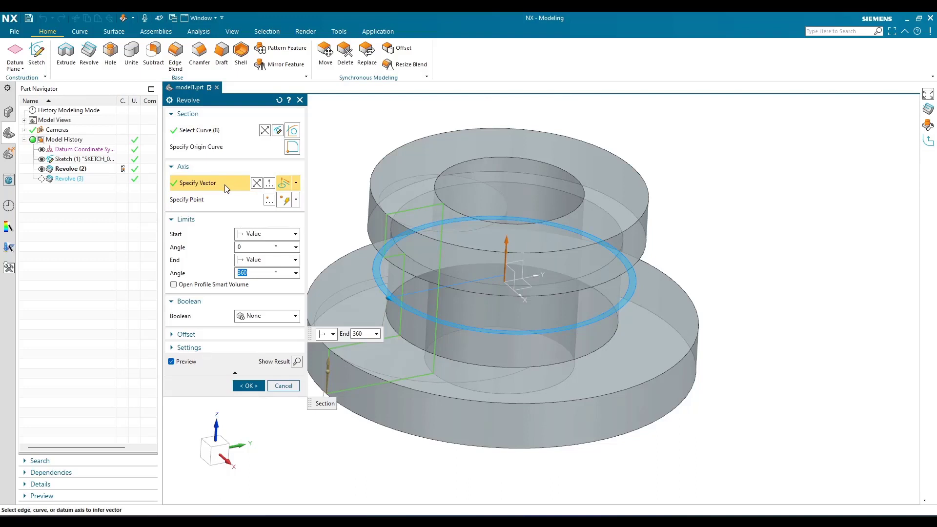
{"action": "left_click", "coordinate": [216, 198]}
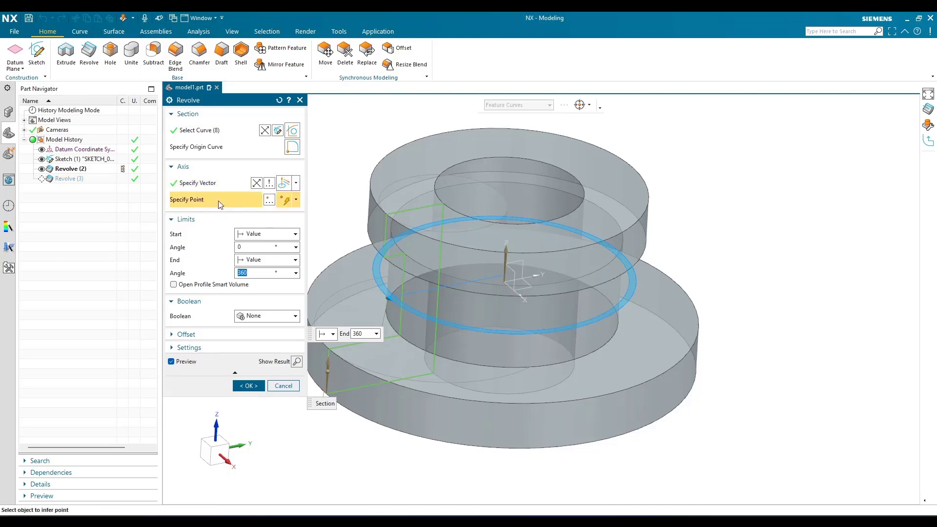
{"action": "left_click", "coordinate": [296, 200]}
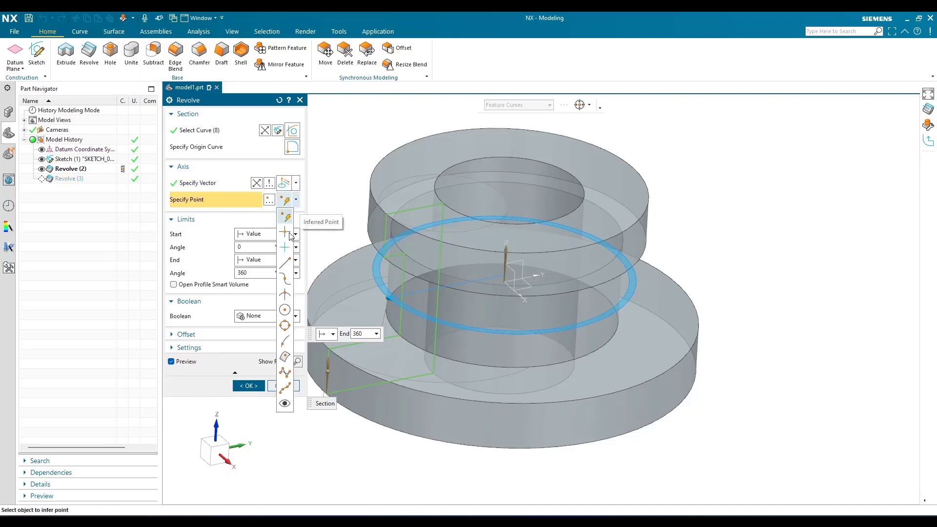
{"action": "left_click", "coordinate": [210, 204]}
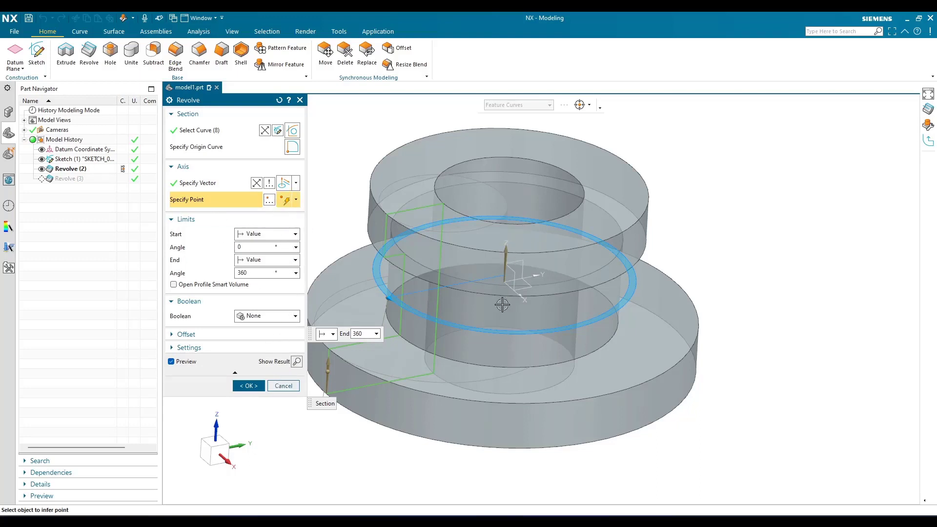
{"action": "left_click", "coordinate": [239, 188]}
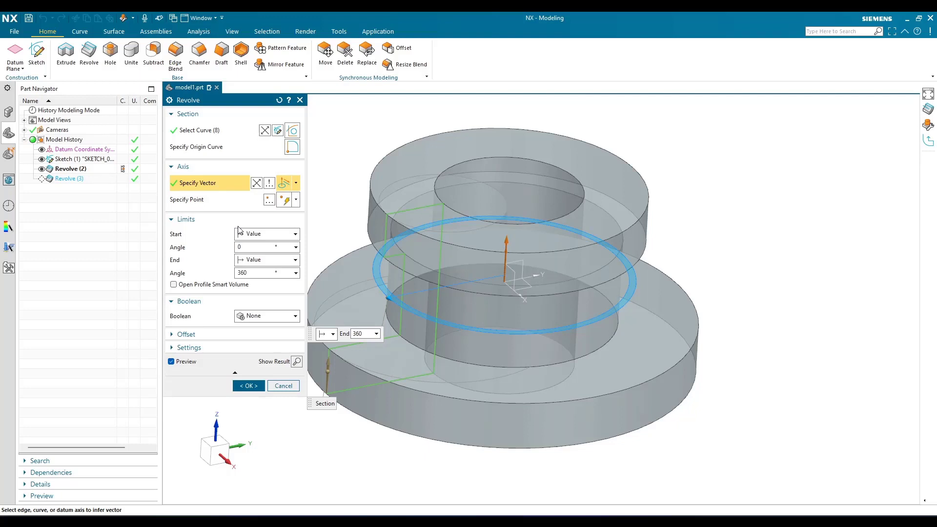
Step: Set the End limit to Symmetric Value with a 60° angle, previewing a wedge
{"action": "left_click", "coordinate": [247, 259]}
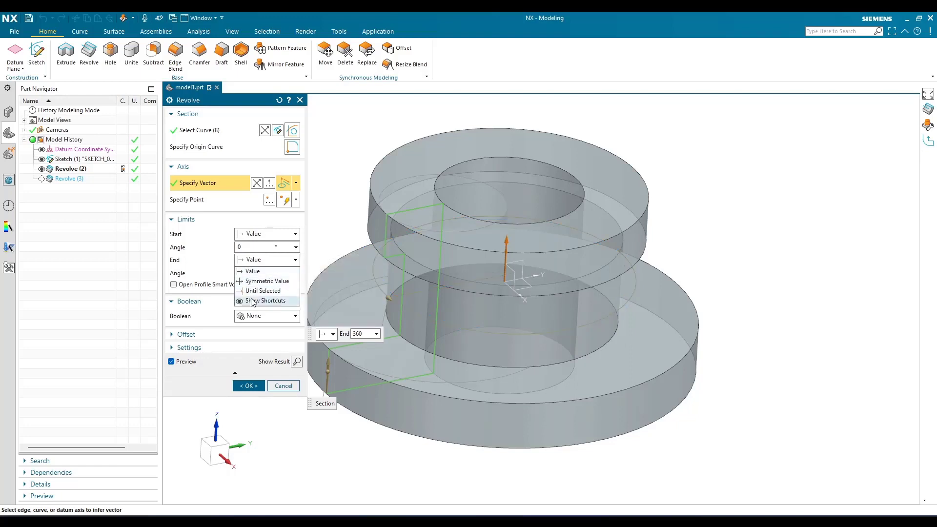
{"action": "left_click", "coordinate": [267, 281]}
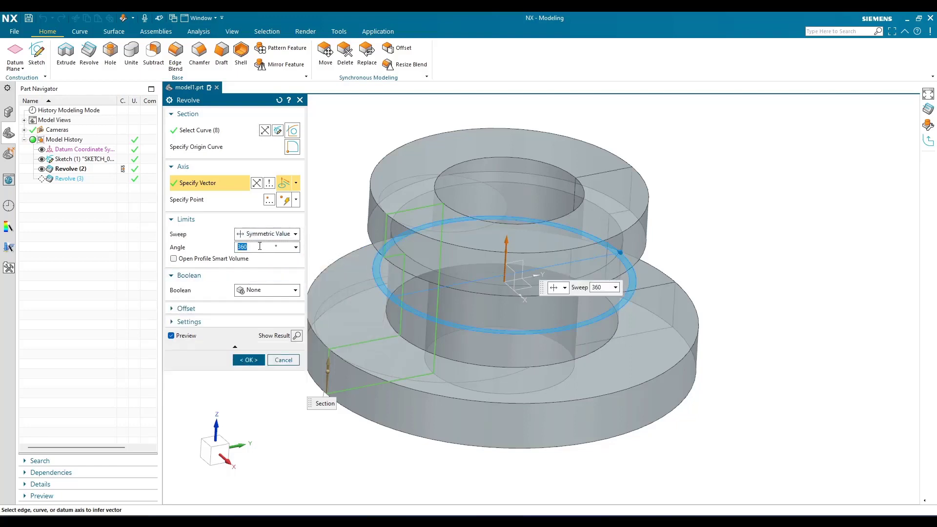
{"action": "type", "text": "60"}
{"action": "key", "text": "Return"}
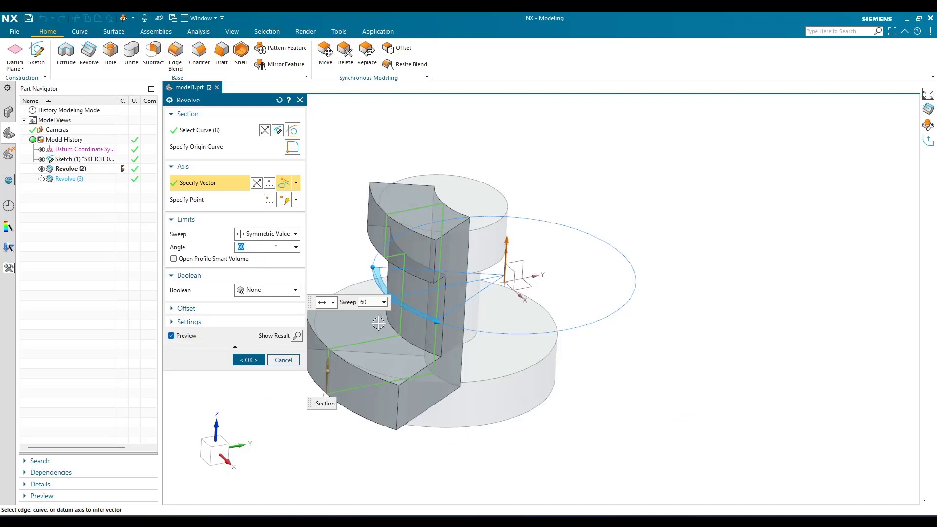
{"action": "middle_click_drag", "start_coordinate": [426, 332], "coordinate": [356, 288]}
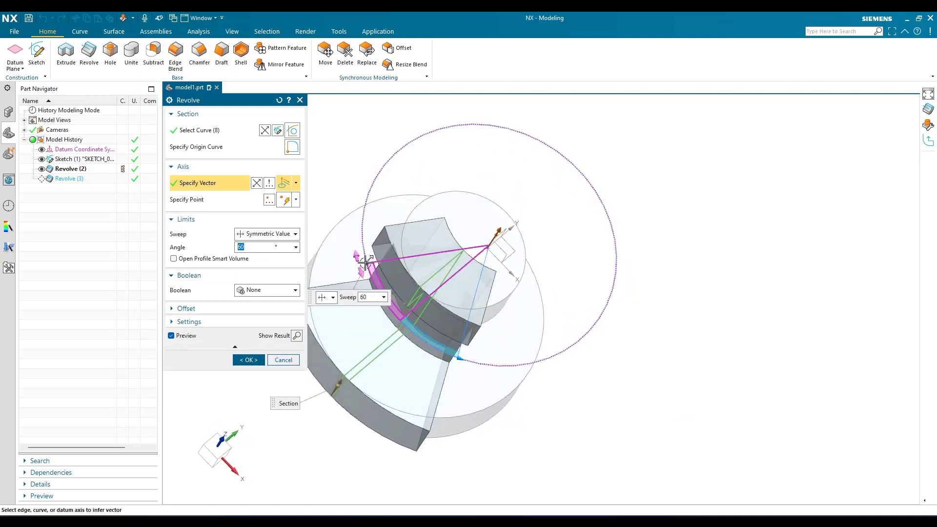
{"action": "left_click", "coordinate": [271, 234]}
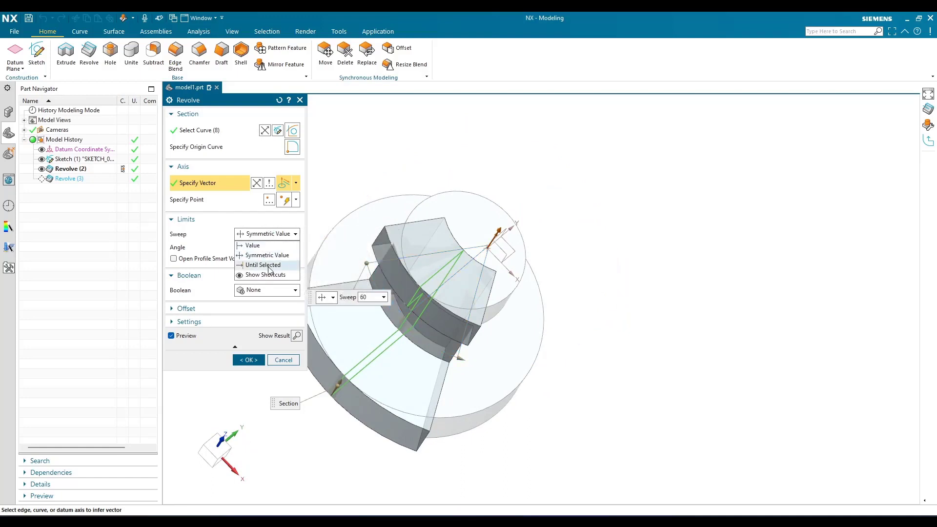
Step: Try ending the revolve at the XZ datum plane, then switch End back to Value for 0–90°
{"action": "left_click", "coordinate": [266, 265]}
{"action": "middle_click_drag", "start_coordinate": [475, 345], "coordinate": [425, 328]}
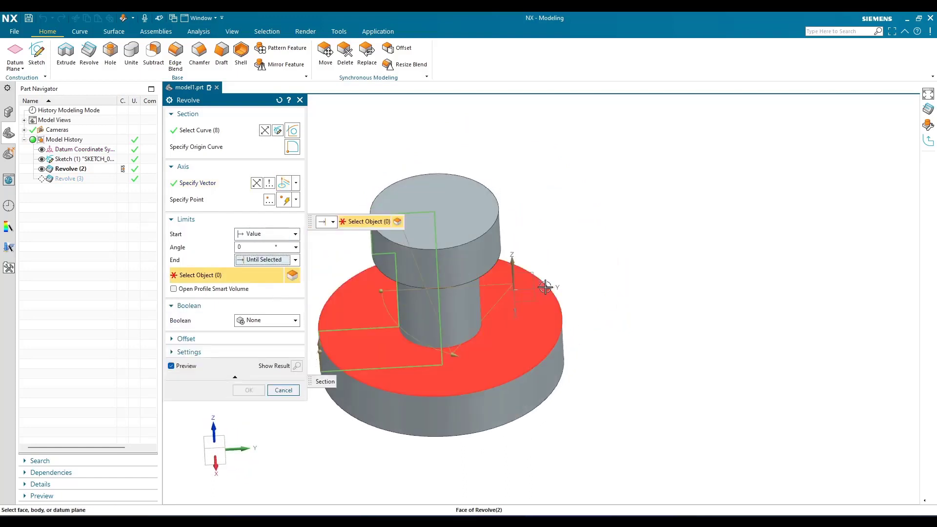
{"action": "middle_click_drag", "start_coordinate": [500, 312], "coordinate": [513, 283]}
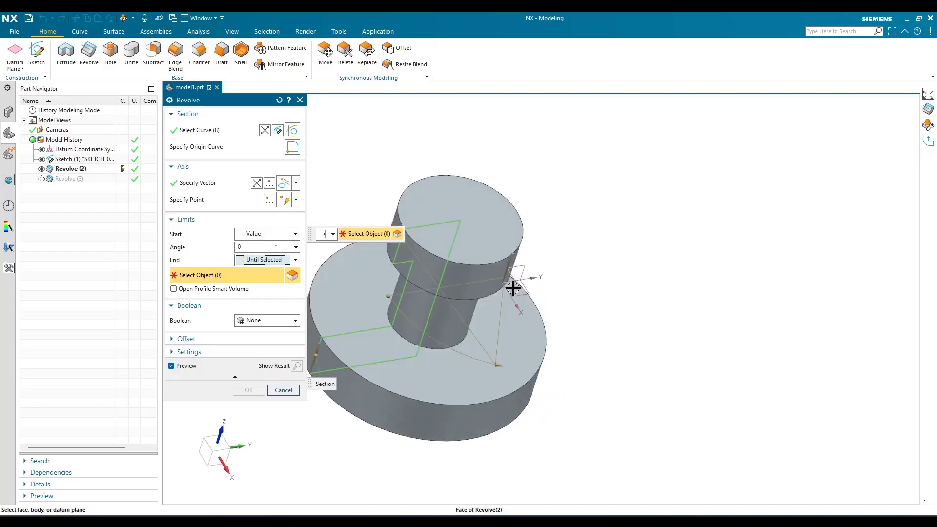
{"action": "left_click", "coordinate": [513, 283]}
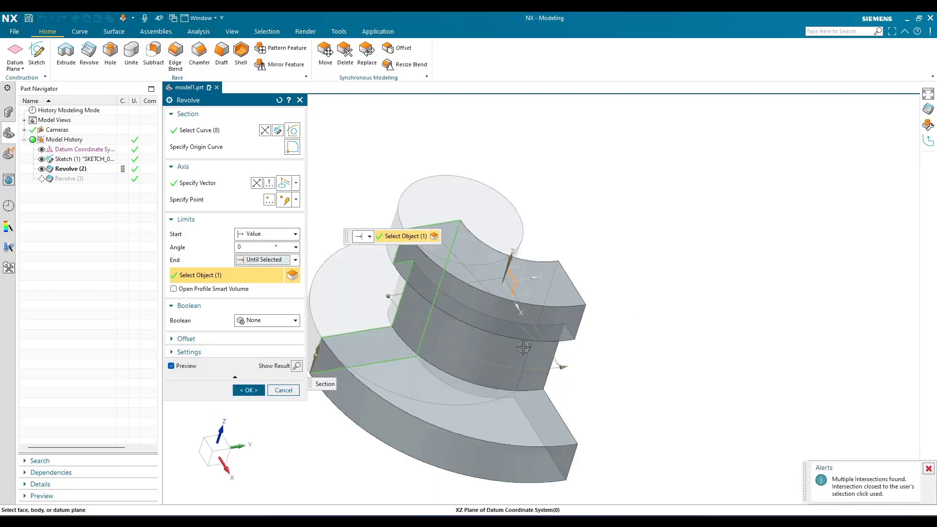
{"action": "scroll", "coordinate": [518, 293], "scroll_direction": "up", "scroll_amount": 3}
{"action": "scroll", "coordinate": [519, 293], "scroll_direction": "down", "scroll_amount": 3}
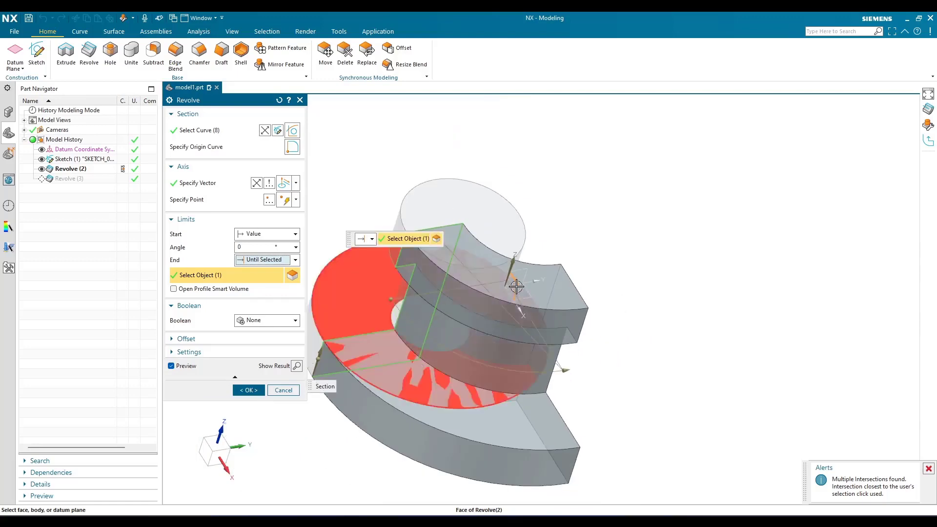
{"action": "scroll", "coordinate": [503, 281], "scroll_direction": "up", "scroll_amount": 3}
{"action": "scroll", "coordinate": [501, 279], "scroll_direction": "down", "scroll_amount": 3}
{"action": "middle_click_drag", "start_coordinate": [500, 279], "coordinate": [486, 317]}
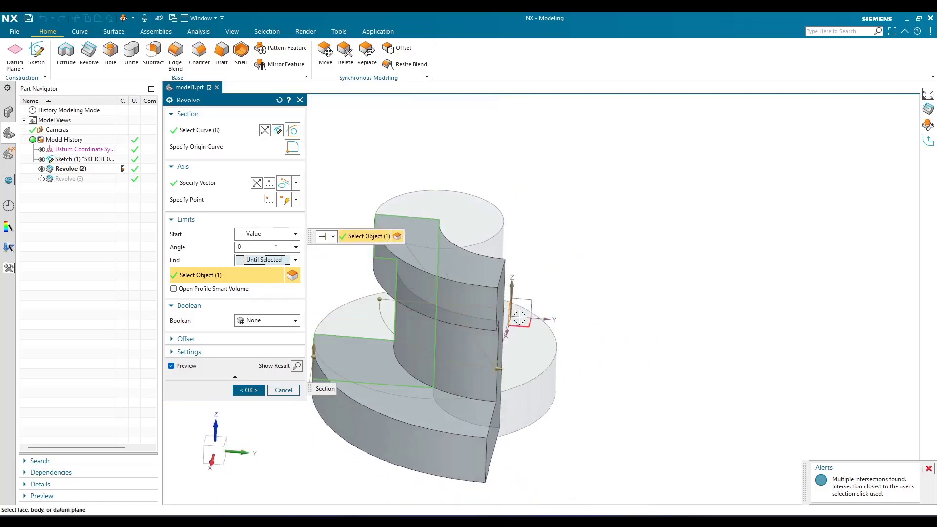
{"action": "left_click", "coordinate": [266, 263]}
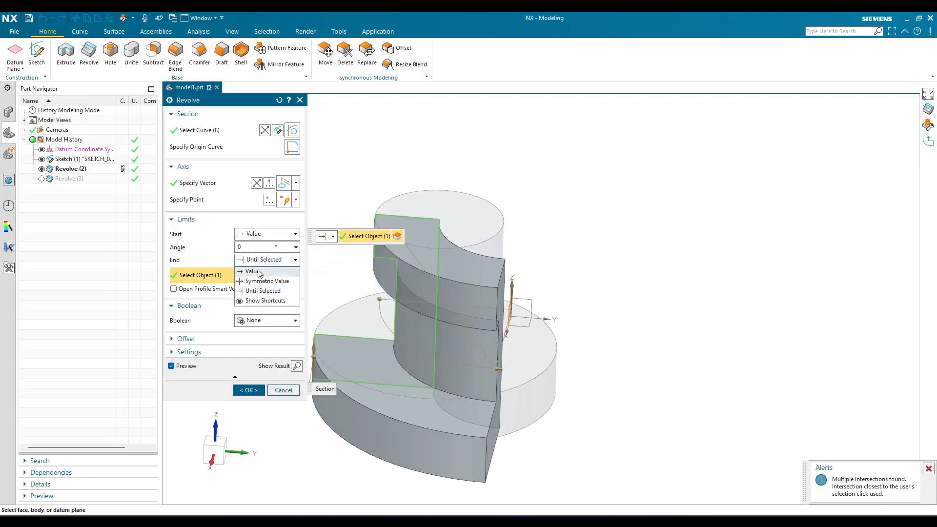
{"action": "left_click", "coordinate": [263, 271]}
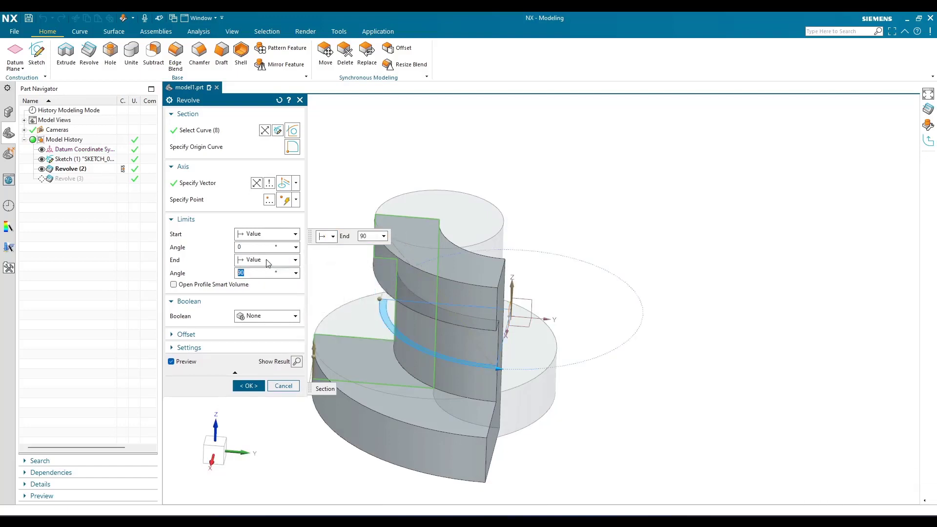